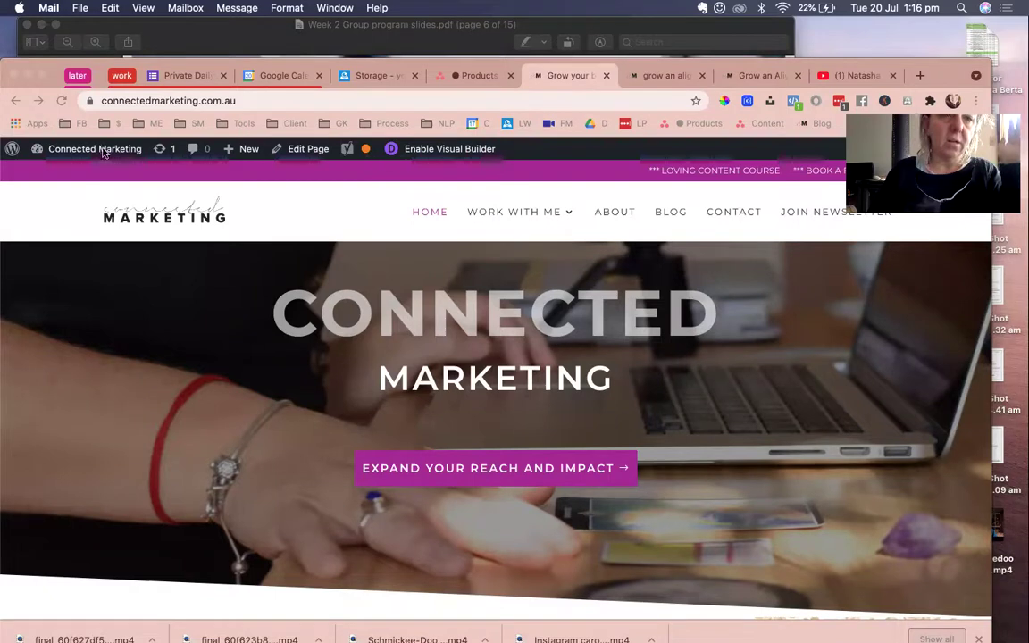
Open the Theme Customizer for the Connected Marketing site.
{"action": "left_click", "coordinate": [61, 208]}
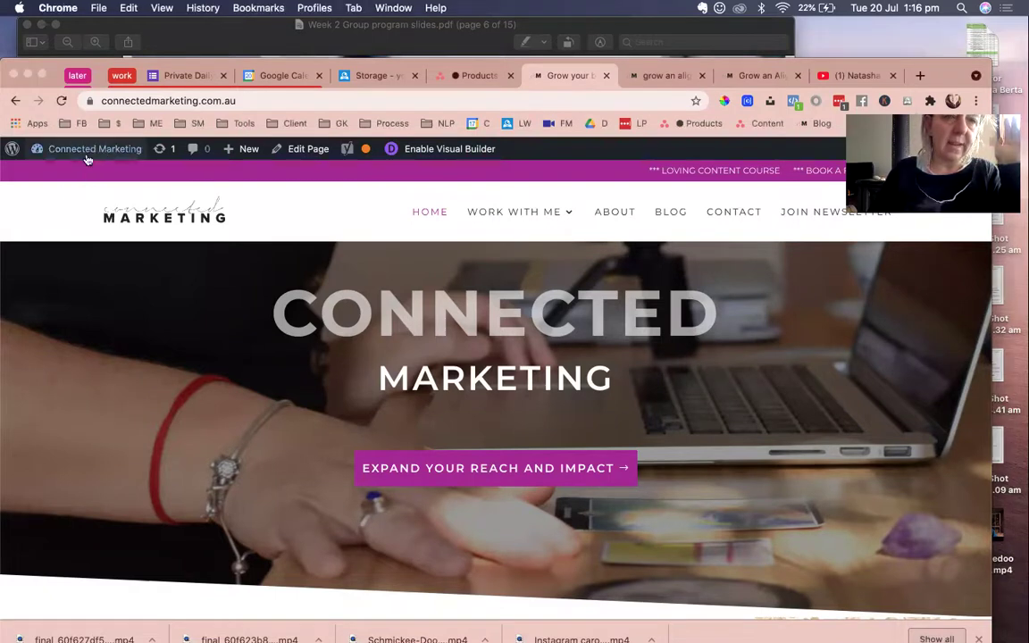
{"action": "mouse_move", "coordinate": [81, 148]}
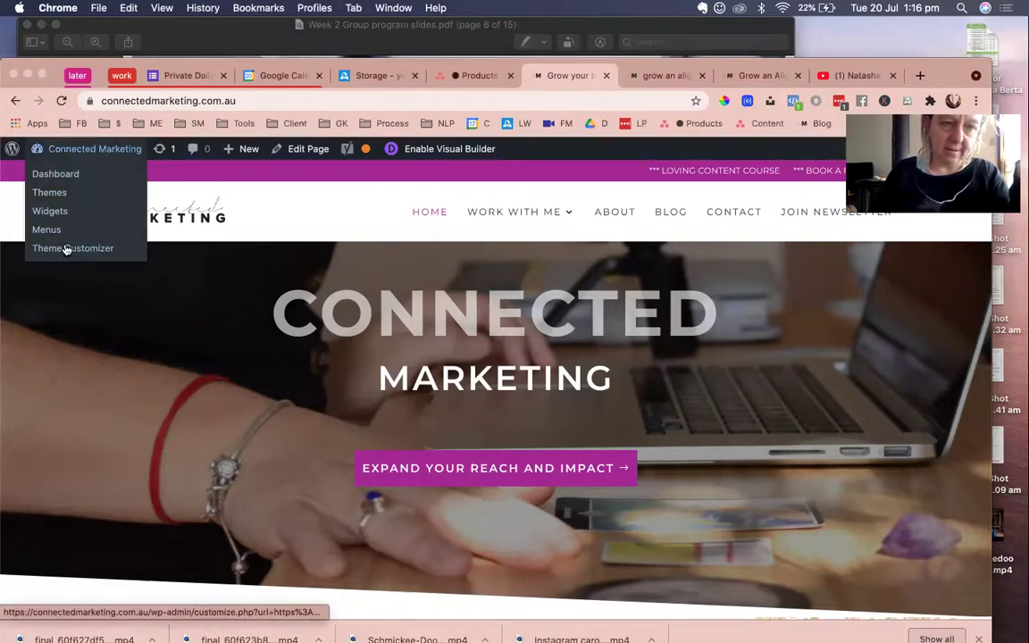
{"action": "mouse_move", "coordinate": [366, 151]}
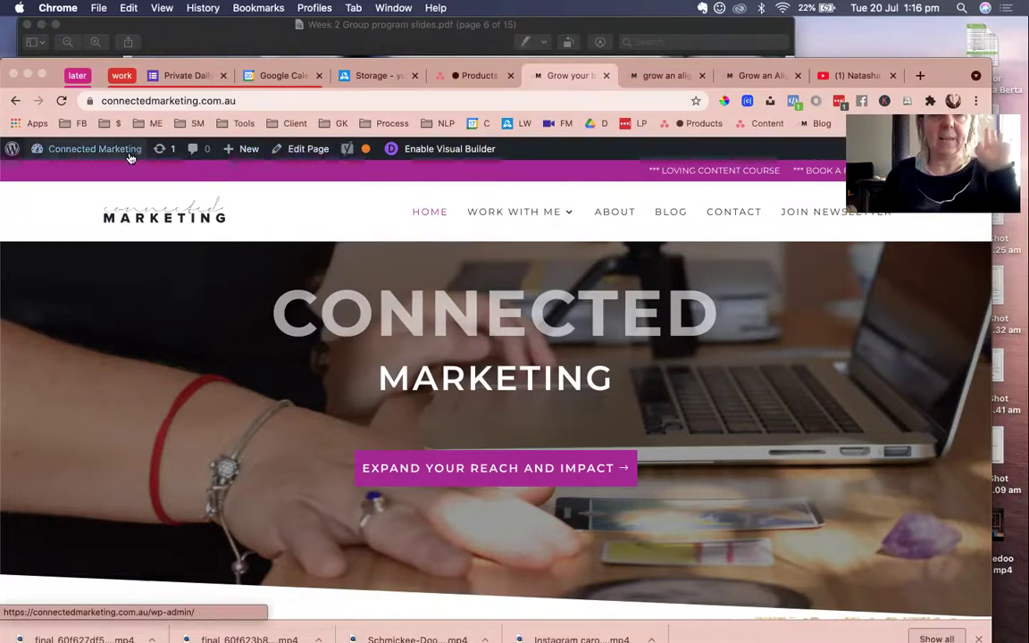
{"action": "mouse_move", "coordinate": [130, 158]}
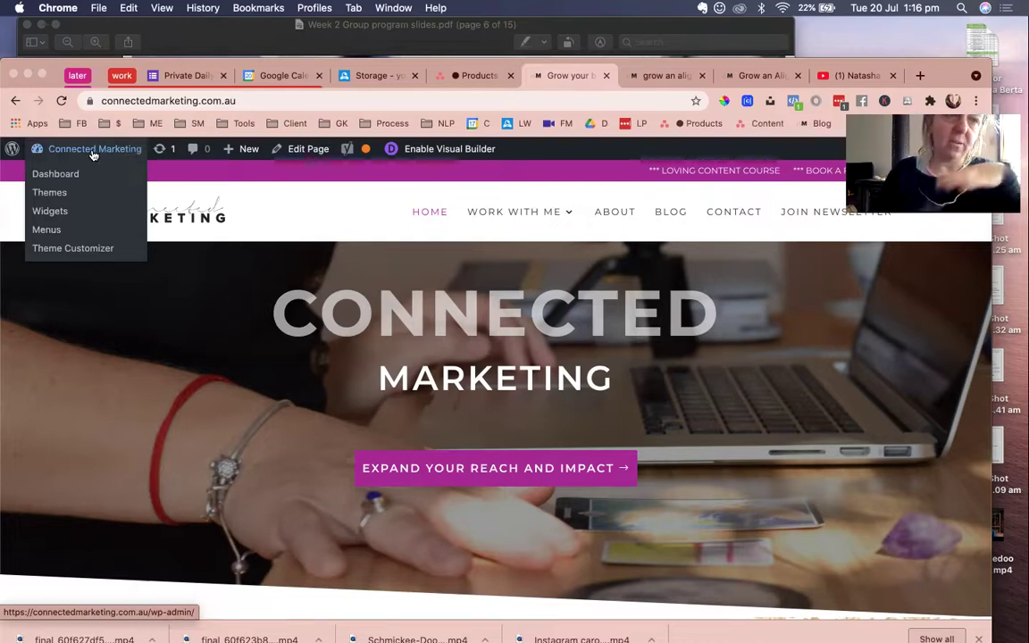
{"action": "left_click", "coordinate": [59, 249]}
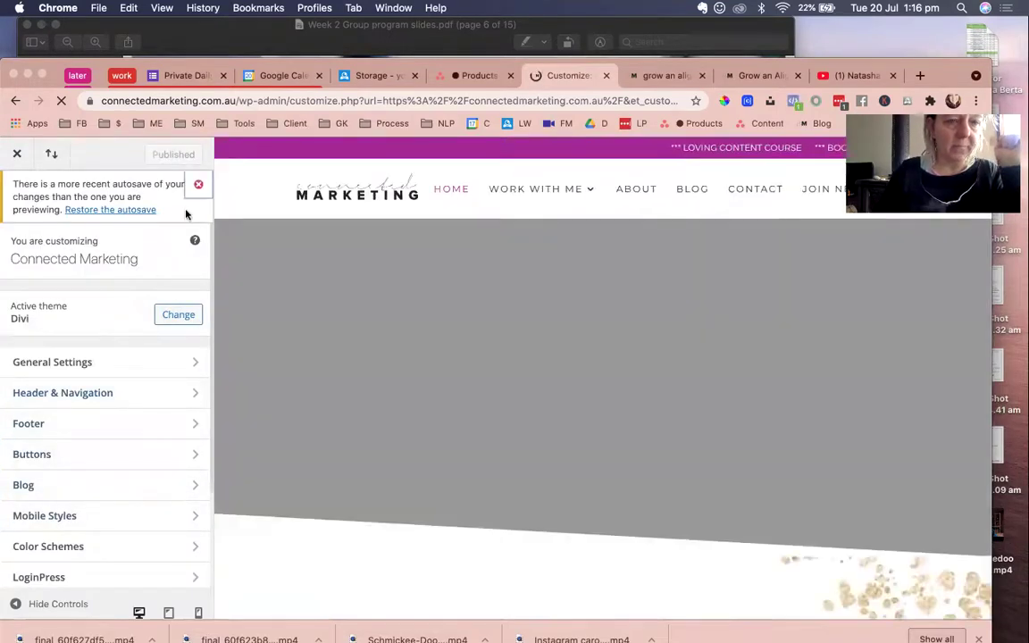
Open the Main nav menu for customizing.
{"action": "scroll", "coordinate": [124, 393], "scroll_direction": "down", "scroll_amount": 3}
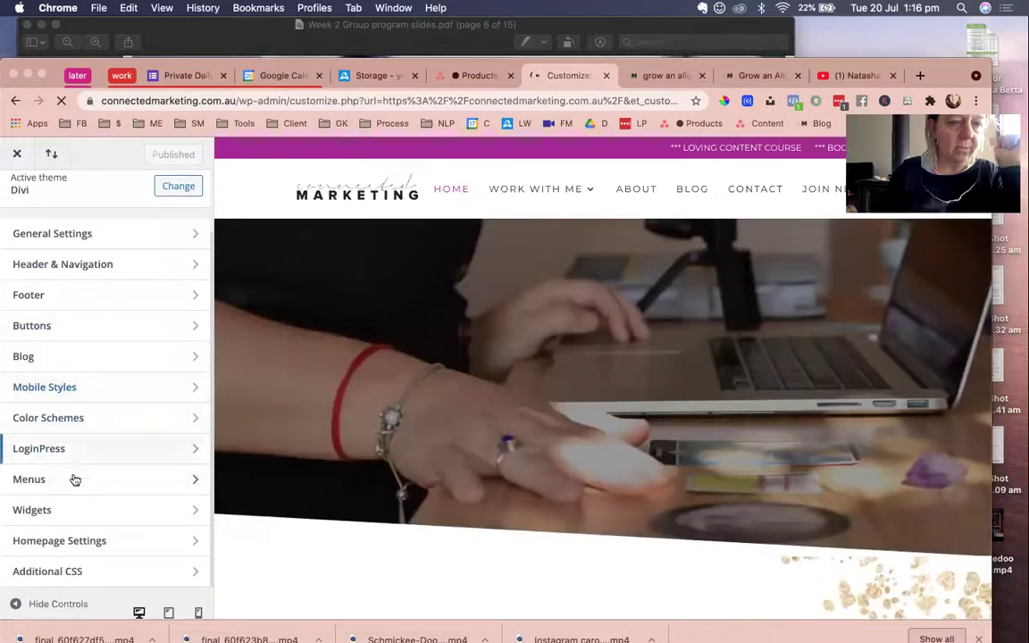
{"action": "left_click", "coordinate": [80, 482]}
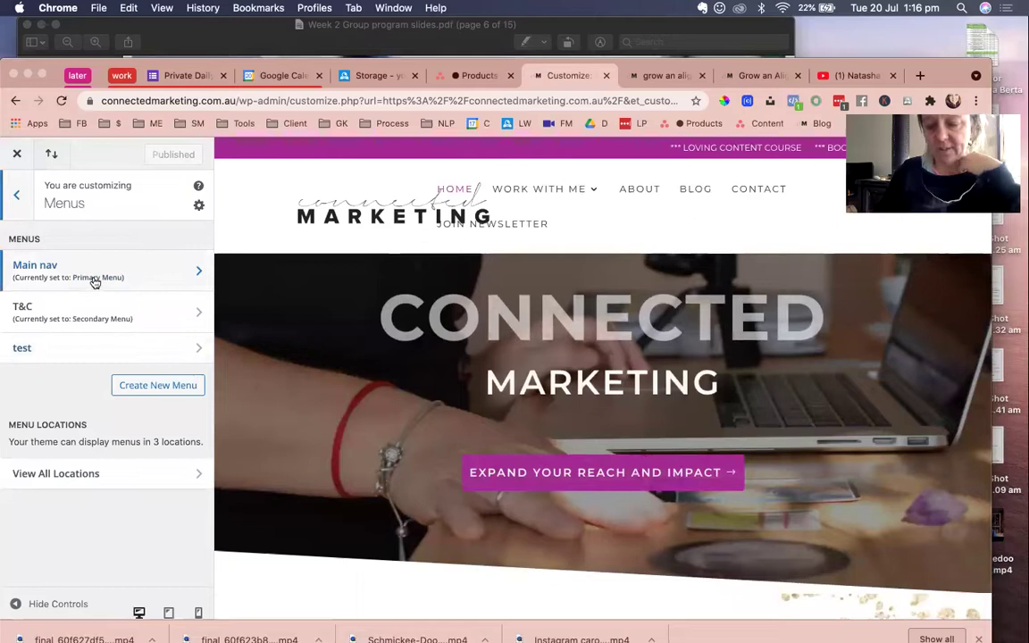
{"action": "left_click", "coordinate": [94, 282]}
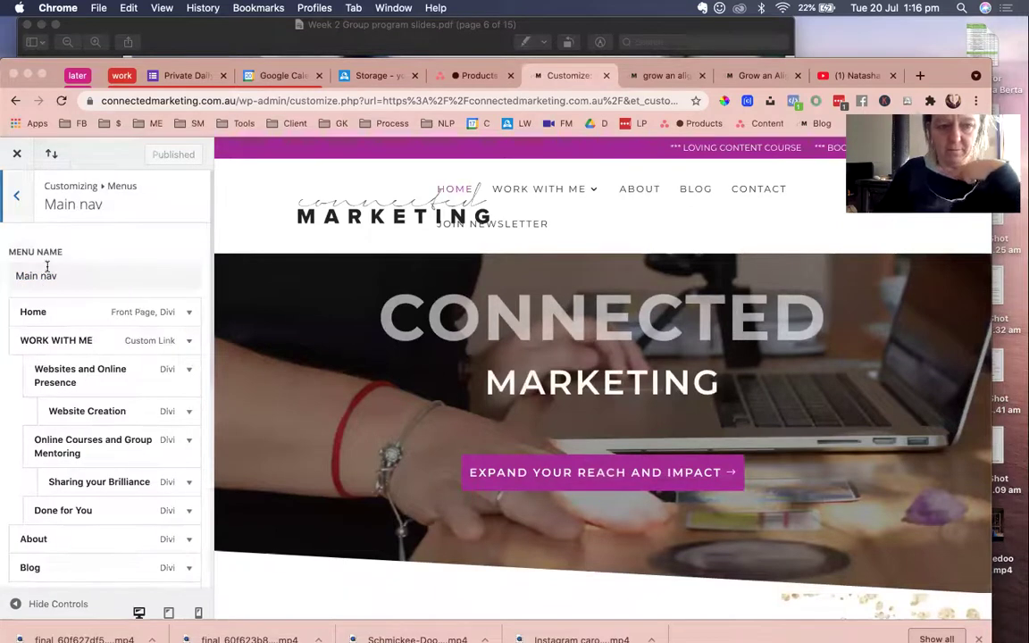
Add a custom link with the URL # and the link text "Donkeys Are Nice" to the Main nav menu.
{"action": "scroll", "coordinate": [85, 469], "scroll_direction": "down", "scroll_amount": 5}
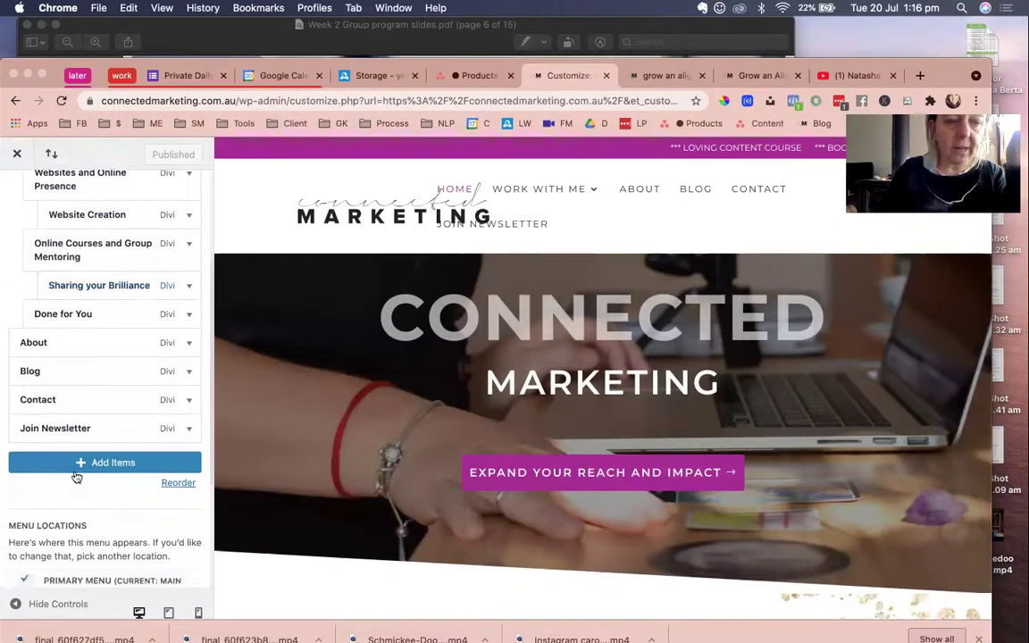
{"action": "left_click", "coordinate": [117, 463]}
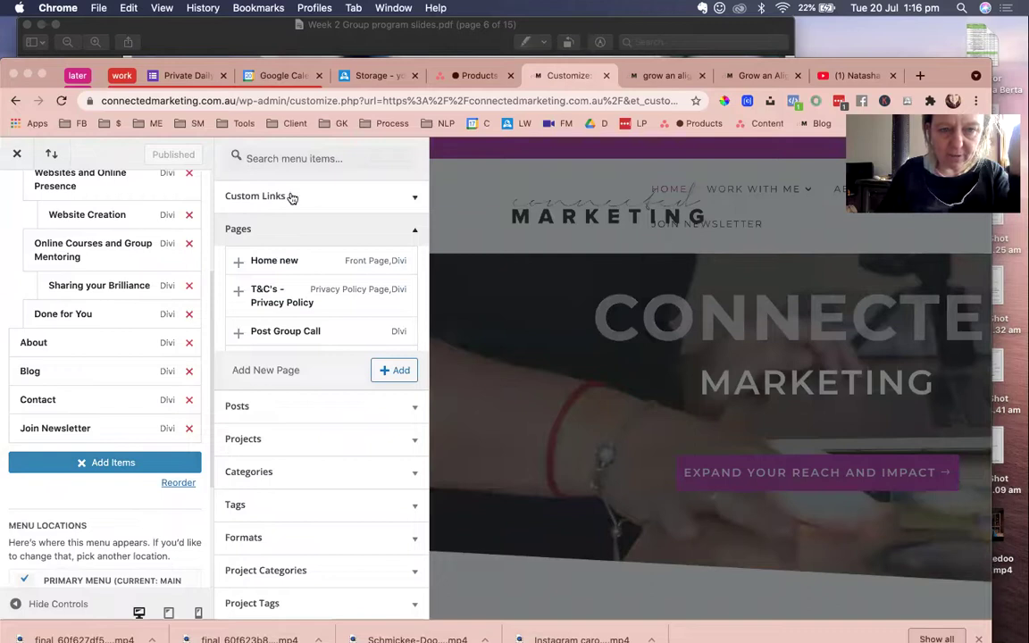
{"action": "left_click", "coordinate": [377, 192]}
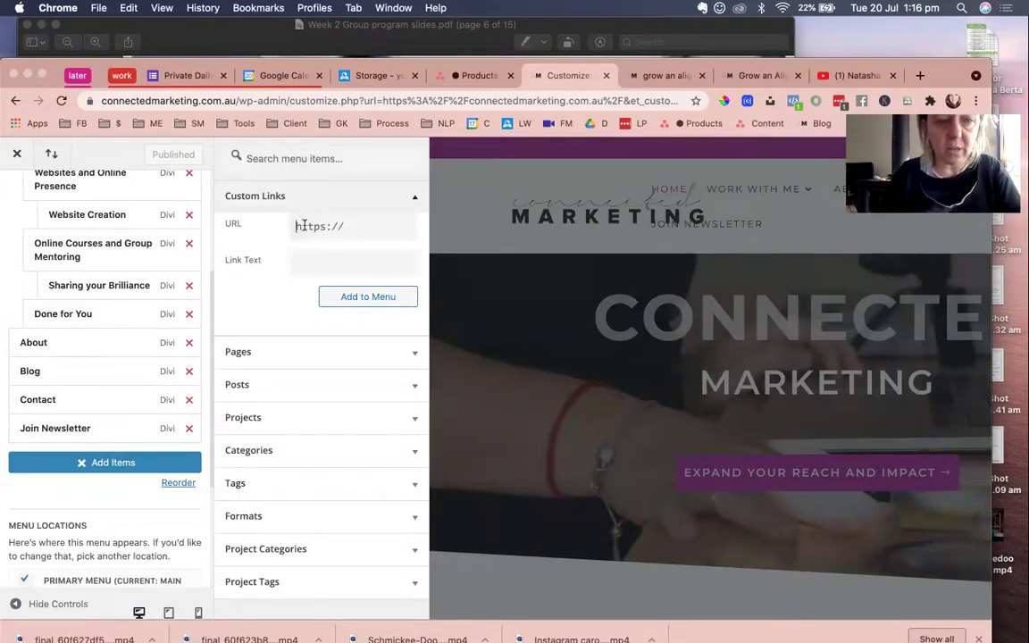
{"action": "left_click", "coordinate": [304, 263]}
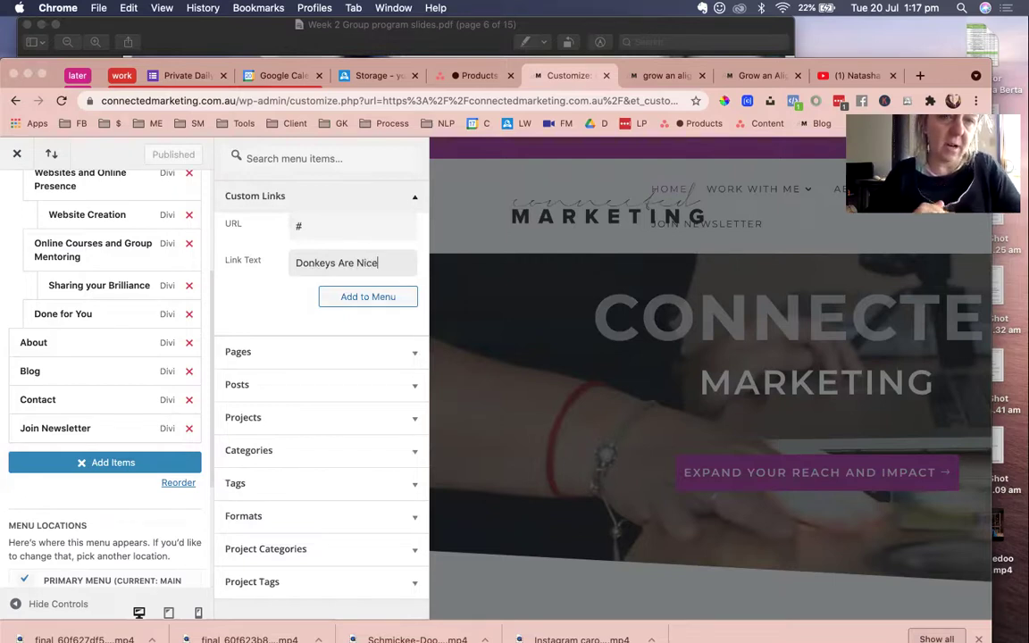
{"action": "left_click", "coordinate": [363, 298]}
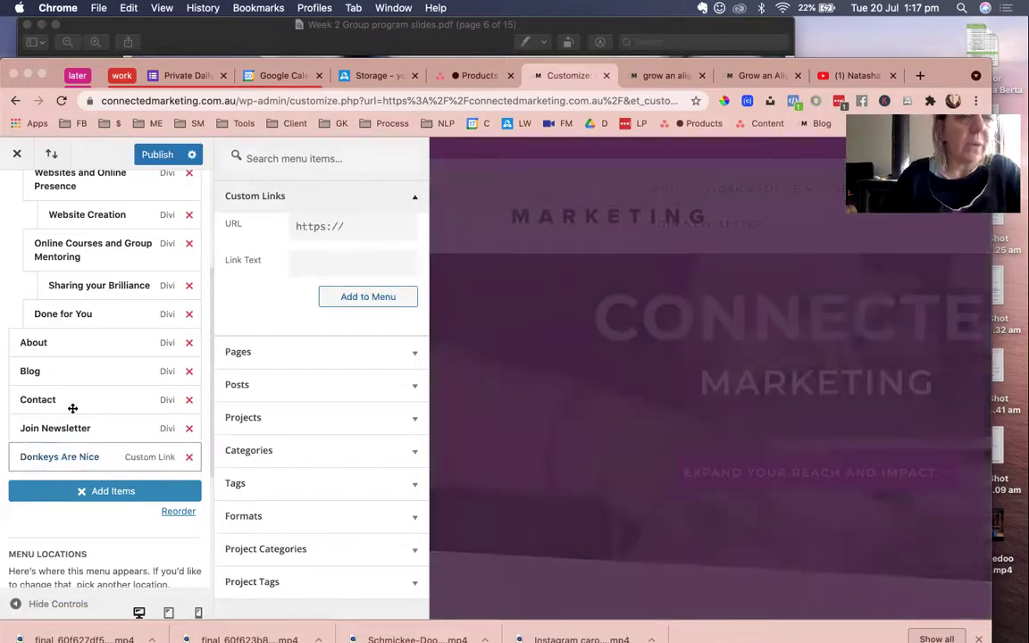
Move the Donkeys Are Nice item between Home and WORK WITH ME in the menu order.
{"action": "scroll", "coordinate": [72, 408], "scroll_direction": "up", "scroll_amount": 5}
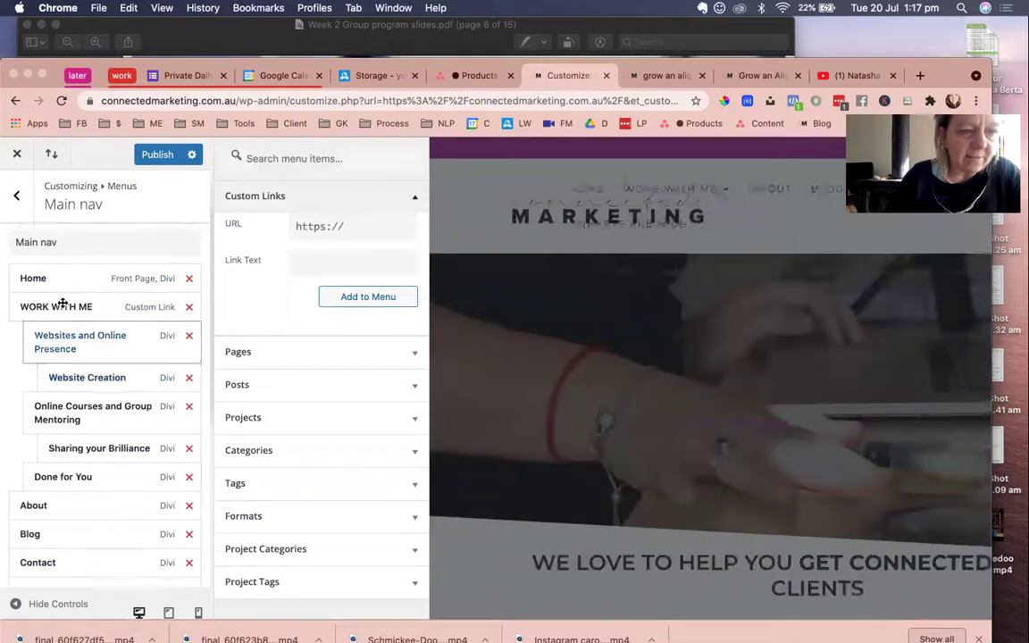
{"action": "scroll", "coordinate": [63, 303], "scroll_direction": "up", "scroll_amount": 1}
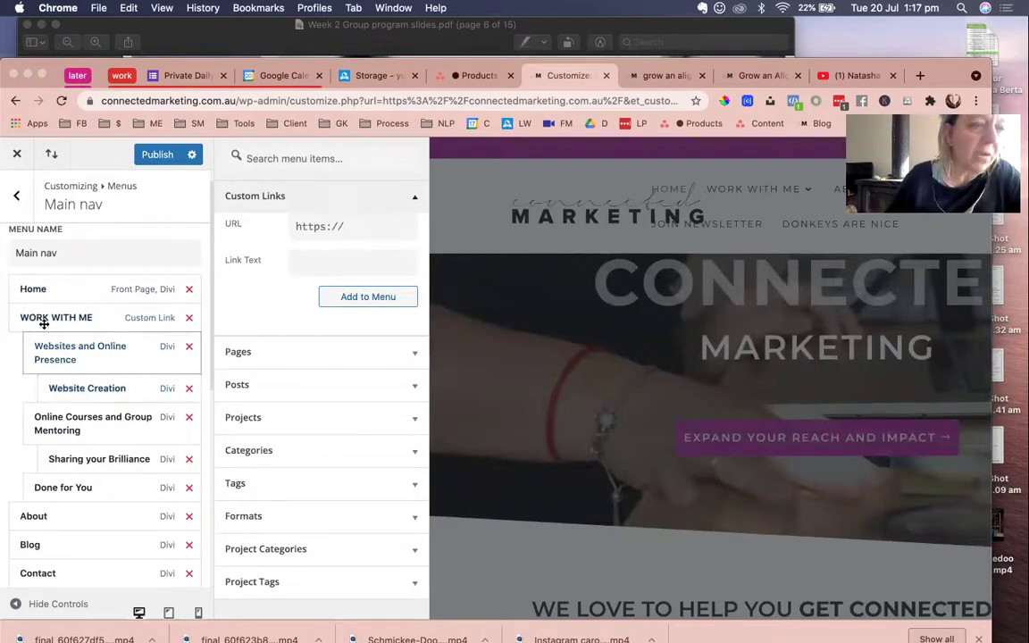
{"action": "scroll", "coordinate": [72, 483], "scroll_direction": "down", "scroll_amount": 2}
{"action": "scroll", "coordinate": [65, 503], "scroll_direction": "down", "scroll_amount": 2}
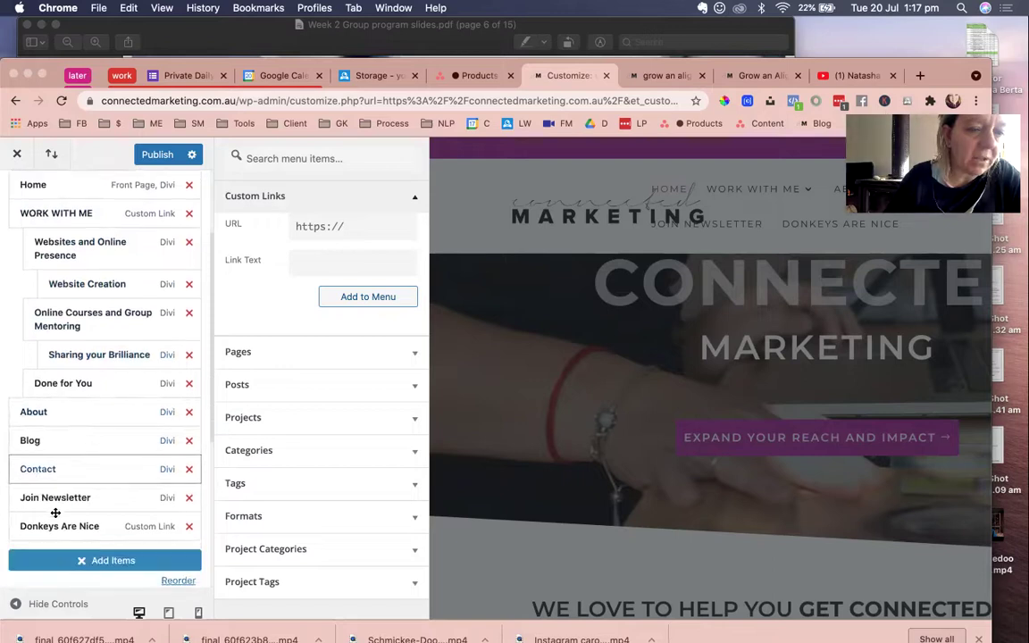
{"action": "left_click_drag", "start_coordinate": [50, 529], "coordinate": [28, 247]}
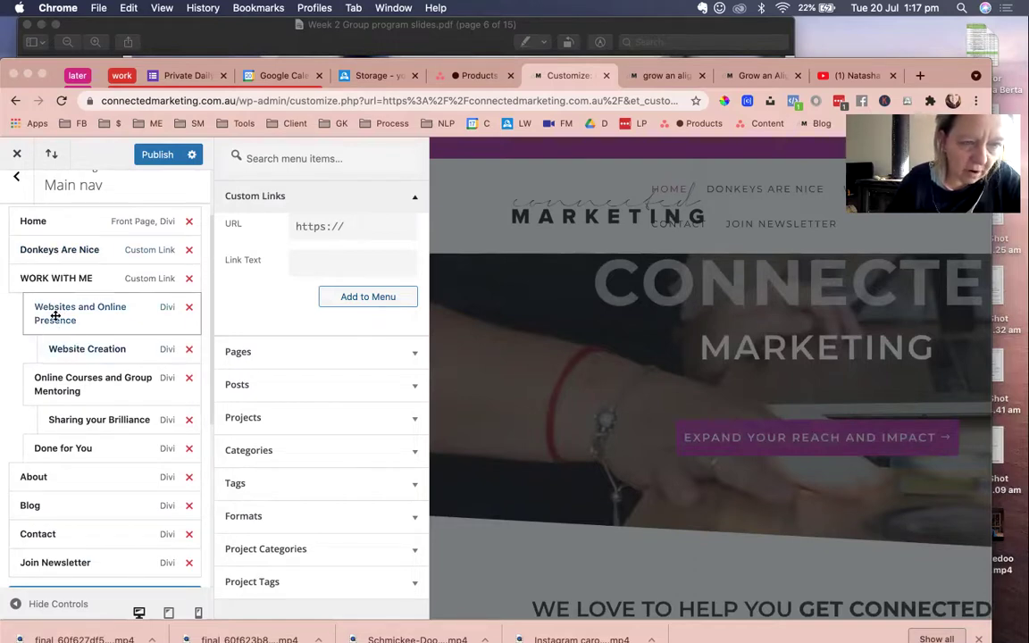
Nest WORK WITH ME and its sub-items under Donkeys Are Nice.
{"action": "left_click_drag", "start_coordinate": [31, 279], "coordinate": [48, 279]}
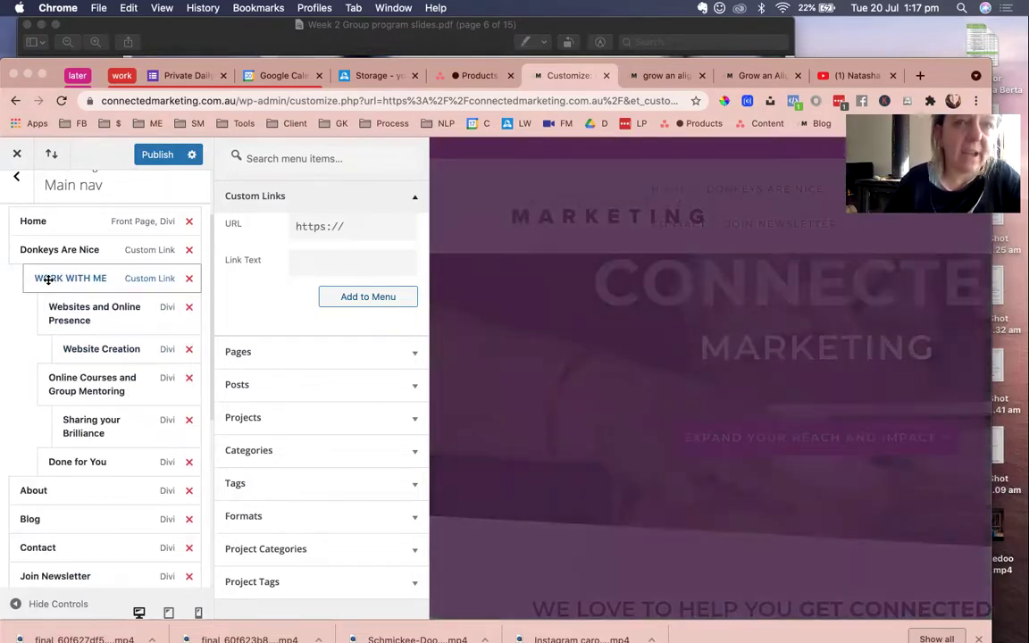
{"action": "mouse_move", "coordinate": [45, 307]}
{"action": "left_mouse_down"}
{"action": "mouse_move", "coordinate": [64, 308]}
{"action": "mouse_move", "coordinate": [31, 313]}
{"action": "left_mouse_up"}
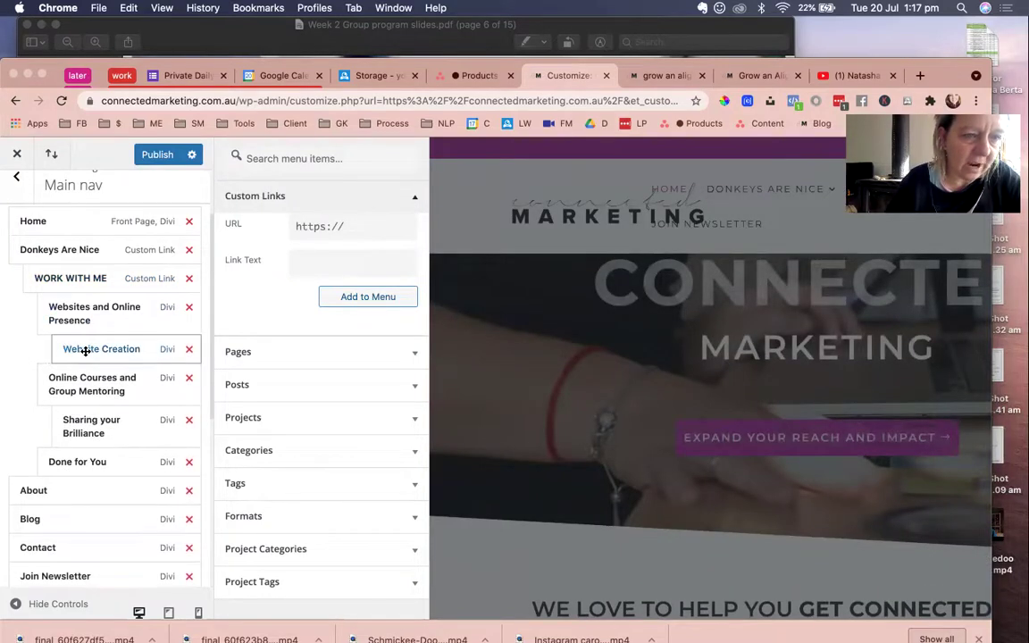
{"action": "mouse_move", "coordinate": [69, 377]}
{"action": "left_mouse_down"}
{"action": "mouse_move", "coordinate": [88, 377]}
{"action": "mouse_move", "coordinate": [77, 379]}
{"action": "left_mouse_up"}
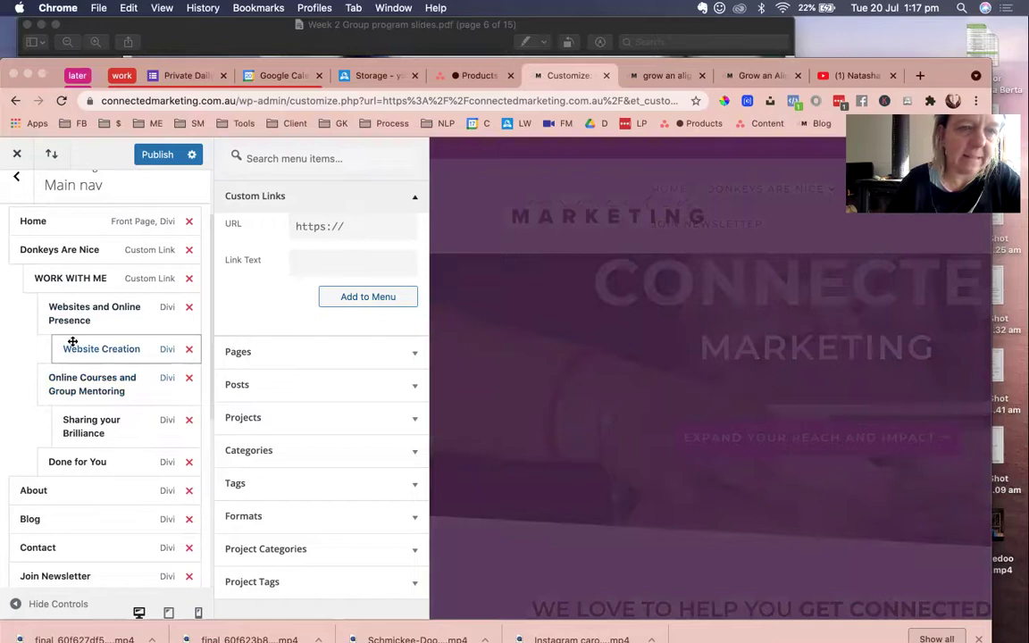
Remove Donkeys Are Nice from the Main nav menu and leave the customizer, discarding the unpublished changes.
{"action": "scroll", "coordinate": [72, 342], "scroll_direction": "up", "scroll_amount": 3}
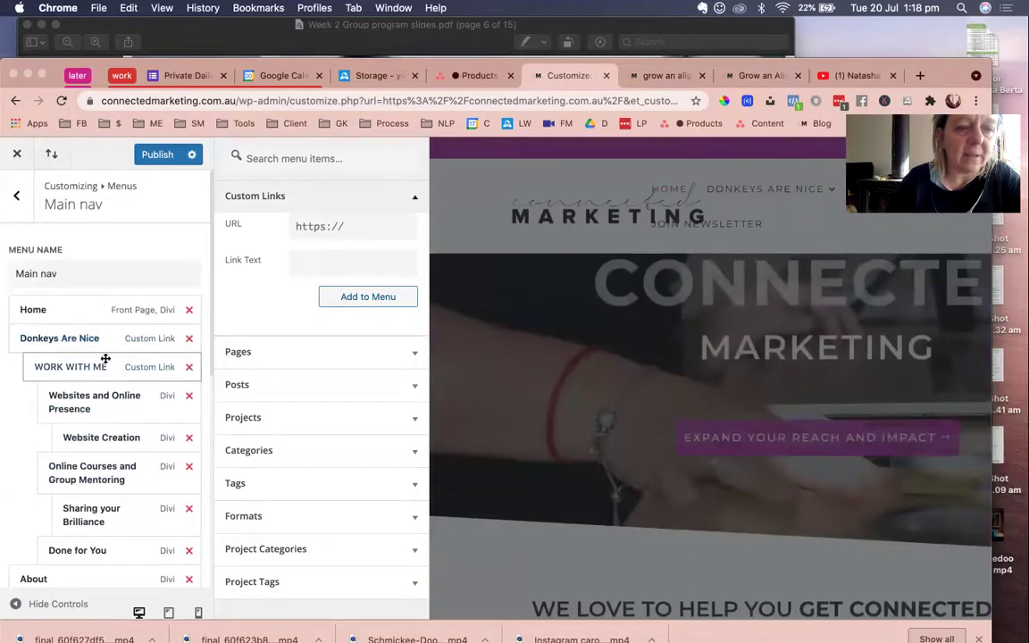
{"action": "left_click", "coordinate": [189, 338]}
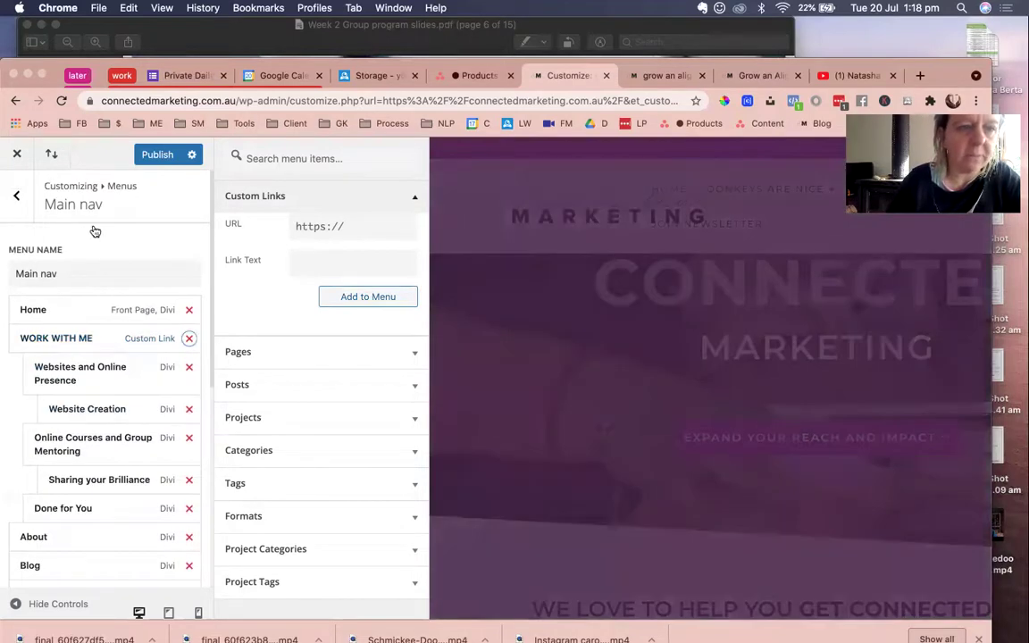
{"action": "left_click", "coordinate": [16, 148]}
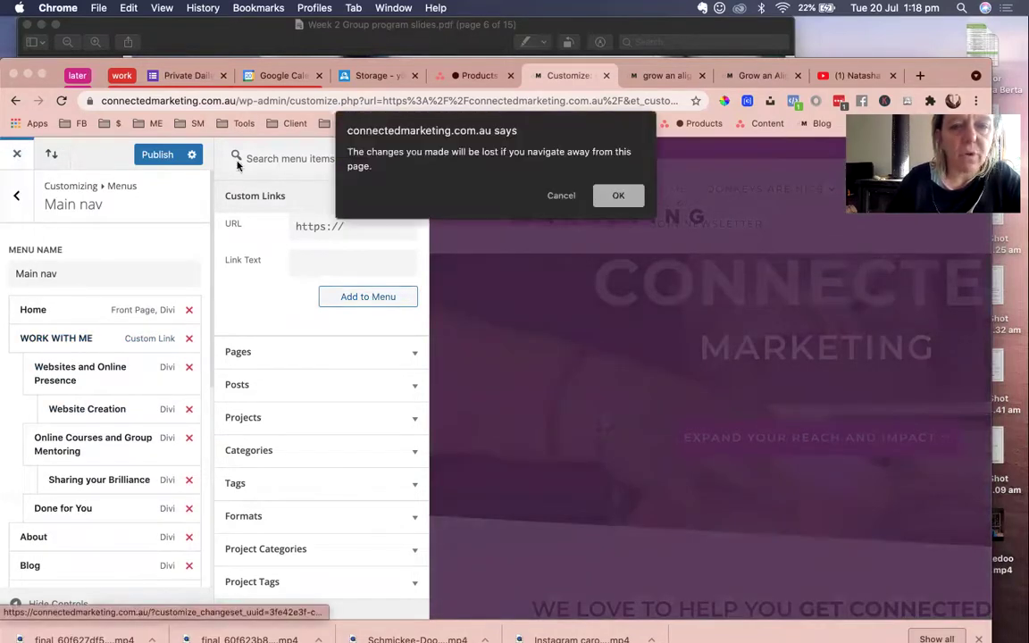
{"action": "left_click", "coordinate": [618, 195]}
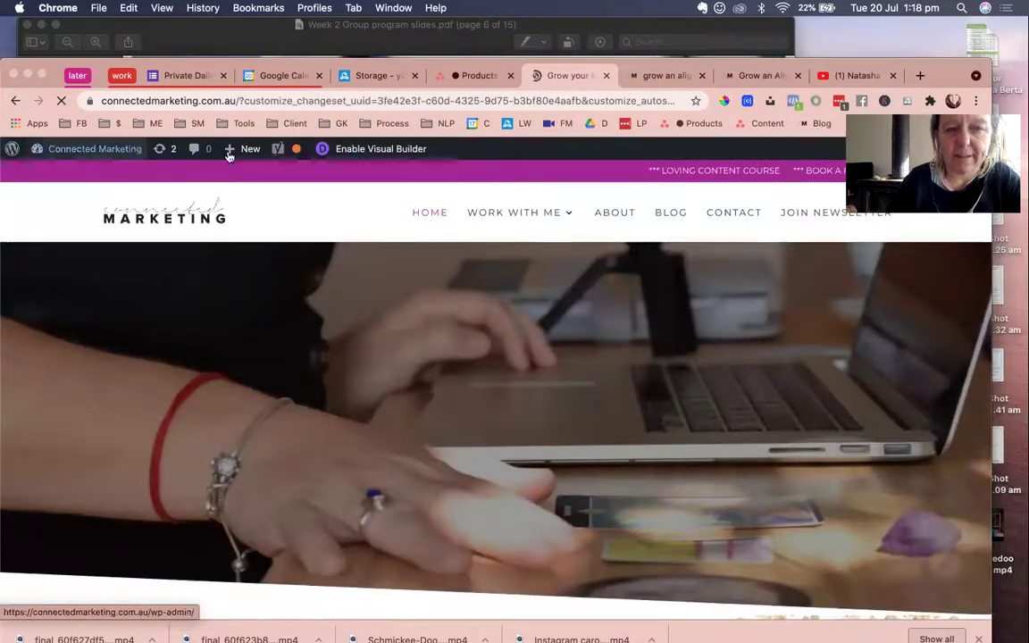
Go to the admin dashboard and open the Menus page under Appearance.
{"action": "mouse_move", "coordinate": [114, 153]}
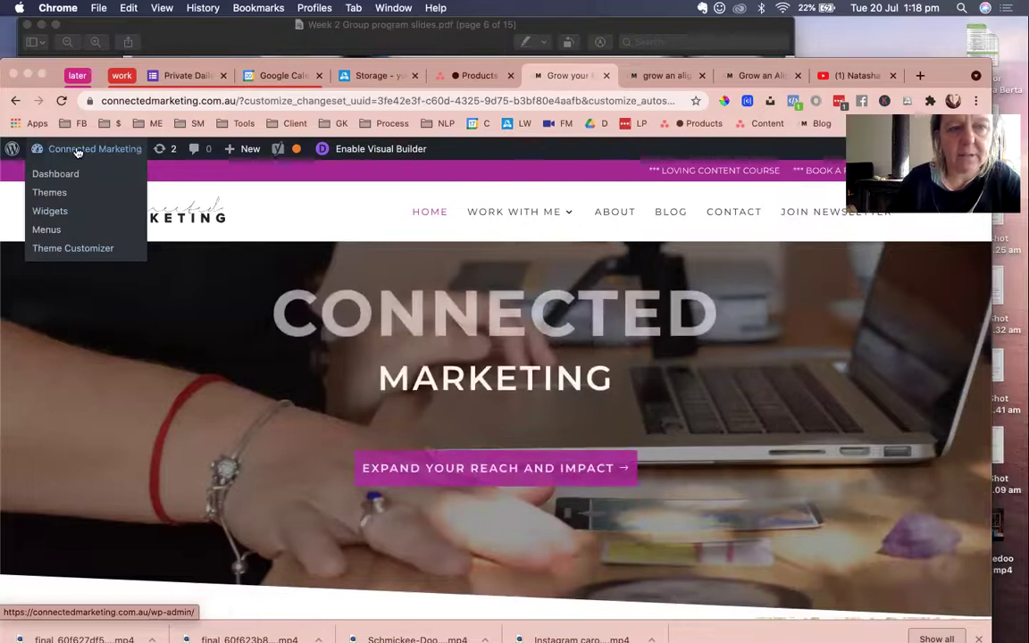
{"action": "left_click", "coordinate": [78, 153]}
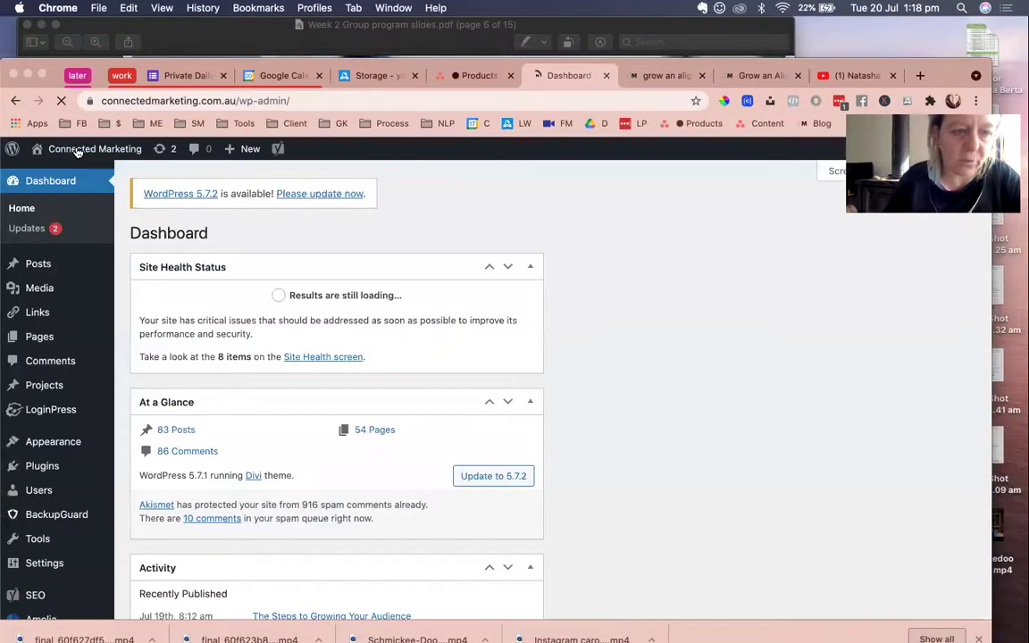
{"action": "mouse_move", "coordinate": [65, 446]}
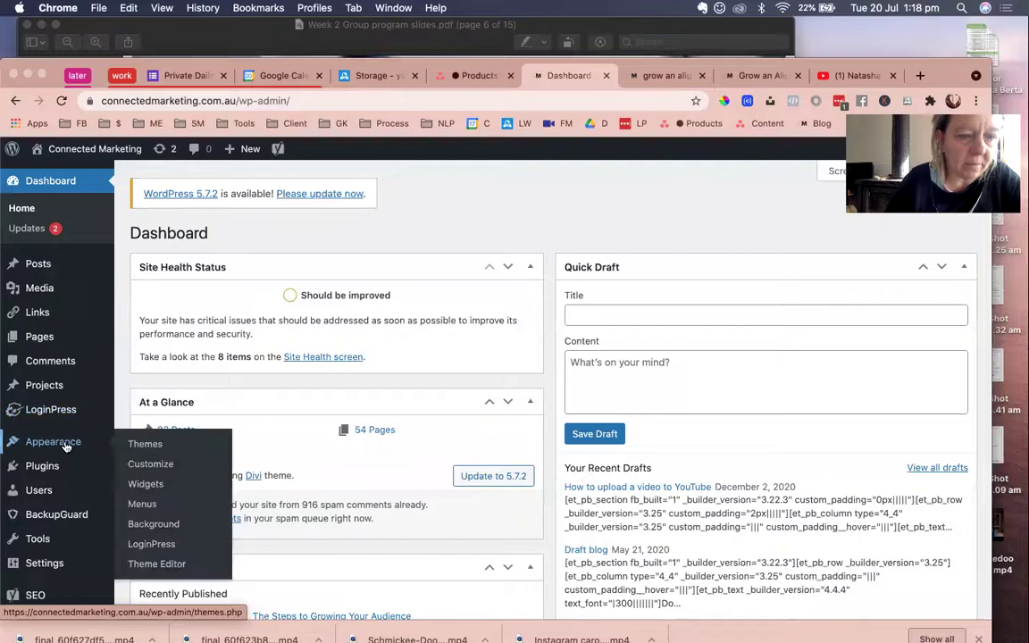
{"action": "left_click", "coordinate": [143, 507]}
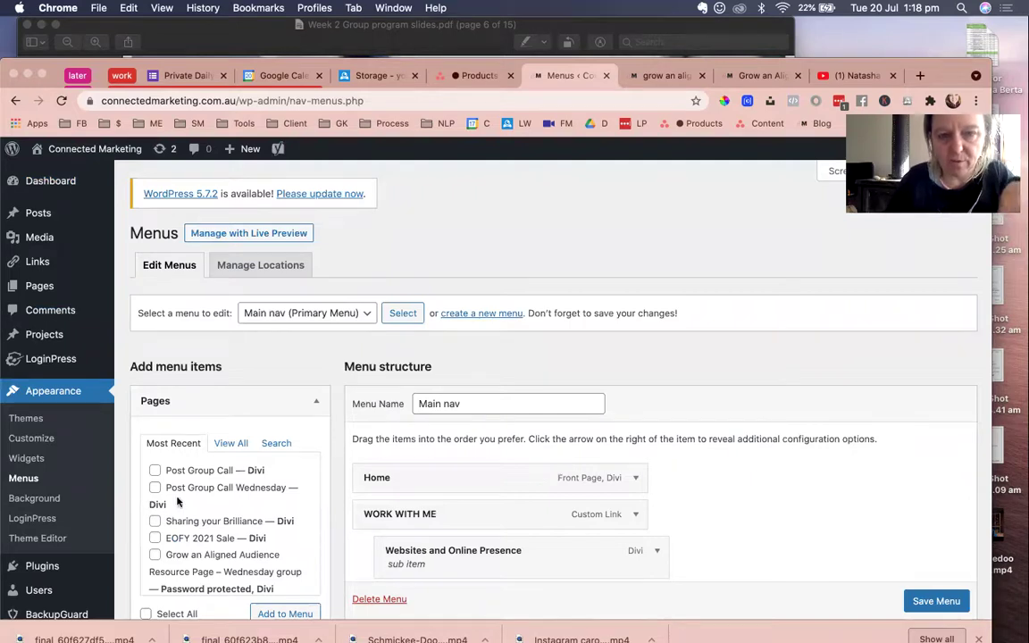
Examine the menus available for editing and the item structure of the Main nav primary menu.
{"action": "scroll", "coordinate": [360, 410], "scroll_direction": "down", "scroll_amount": 5}
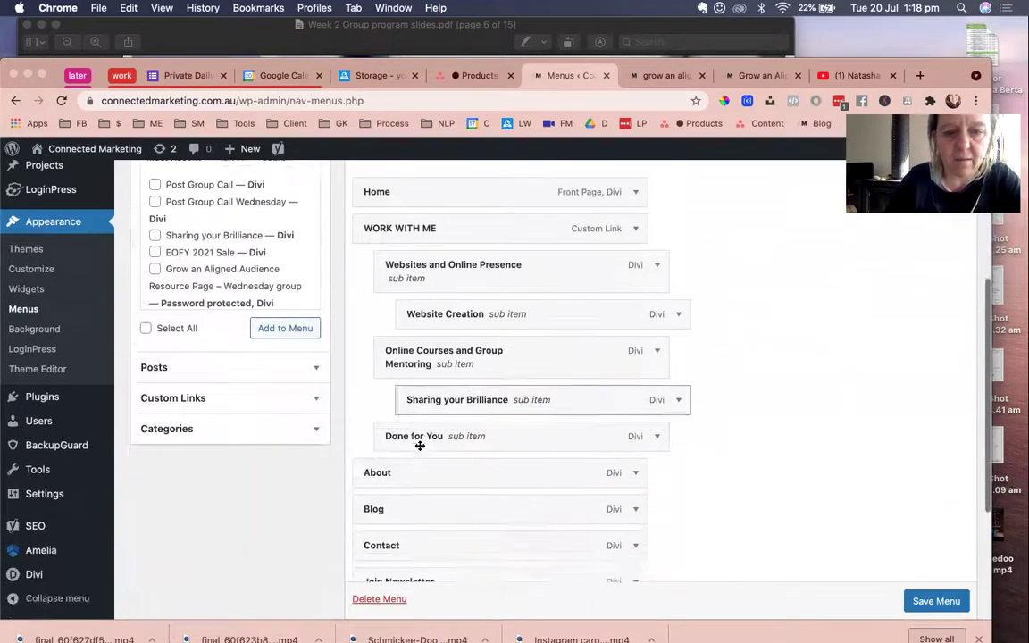
{"action": "scroll", "coordinate": [420, 447], "scroll_direction": "up", "scroll_amount": 5}
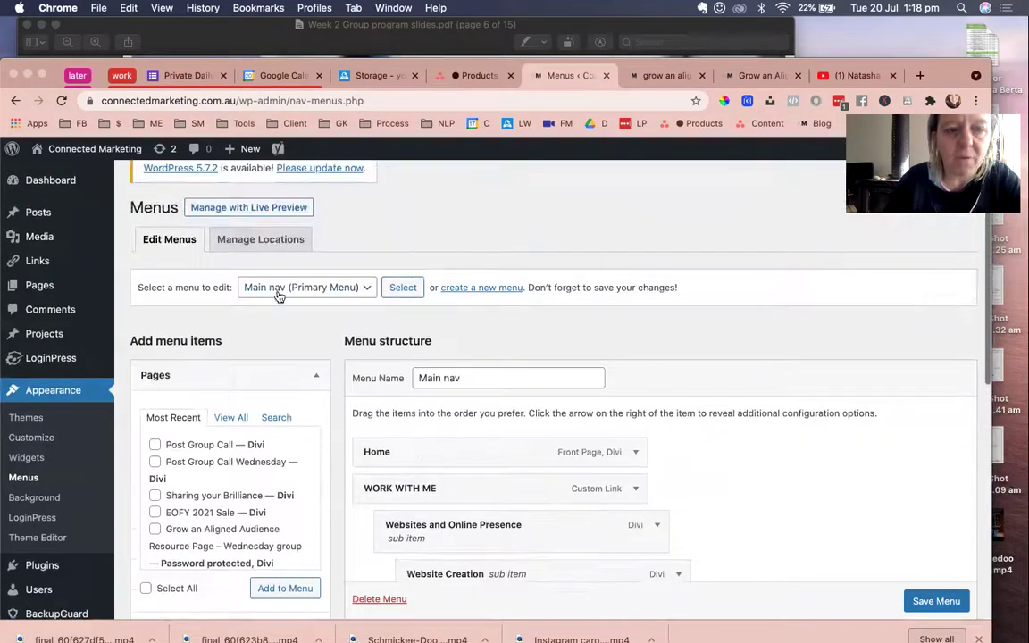
{"action": "left_click", "coordinate": [311, 291]}
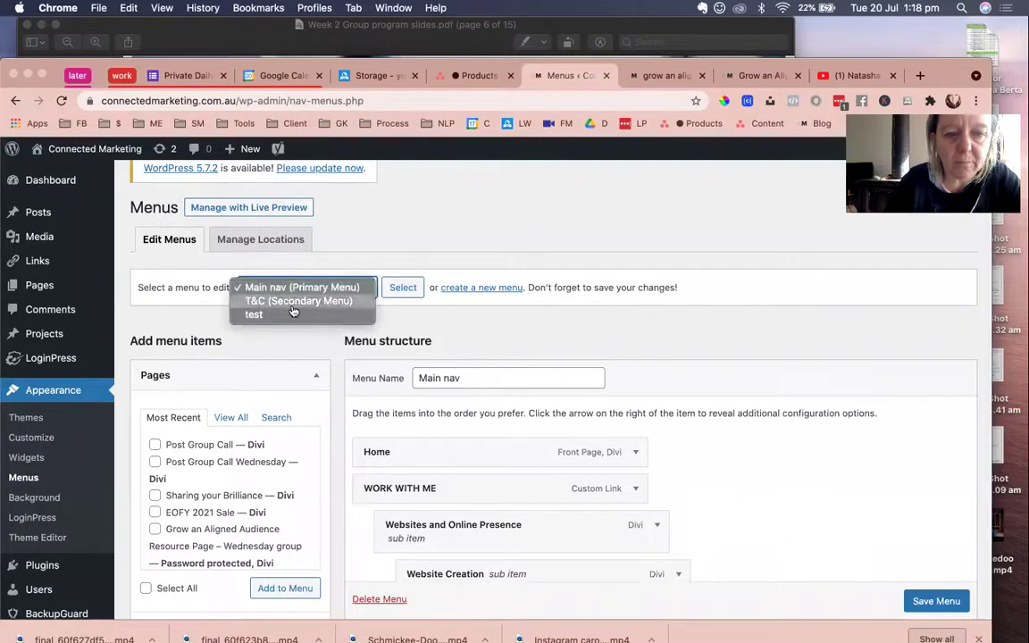
{"action": "left_click", "coordinate": [297, 291]}
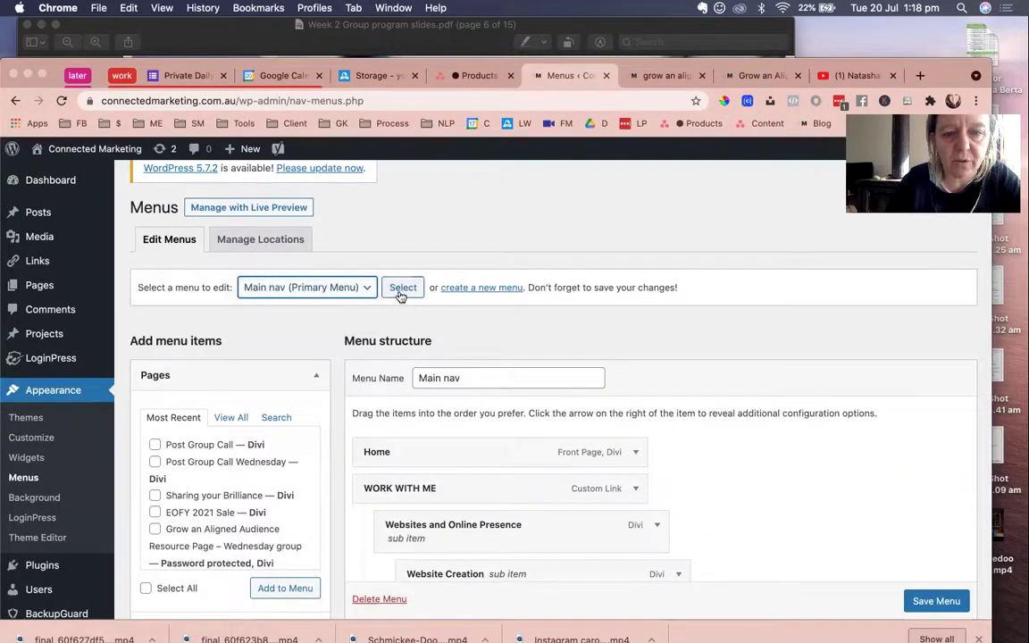
{"action": "scroll", "coordinate": [401, 389], "scroll_direction": "down", "scroll_amount": 5}
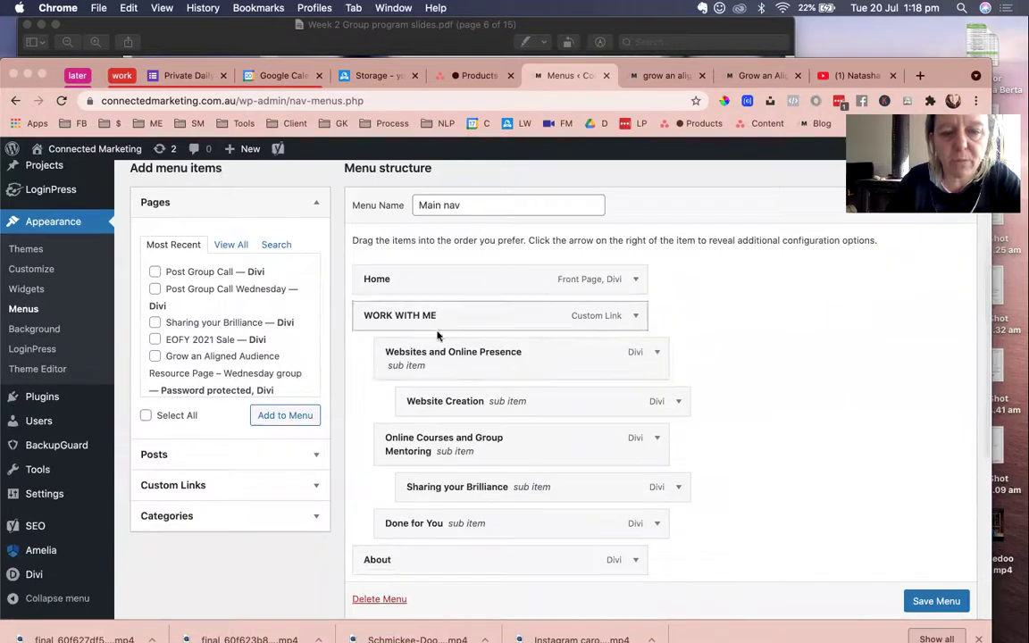
{"action": "scroll", "coordinate": [416, 507], "scroll_direction": "down", "scroll_amount": 6}
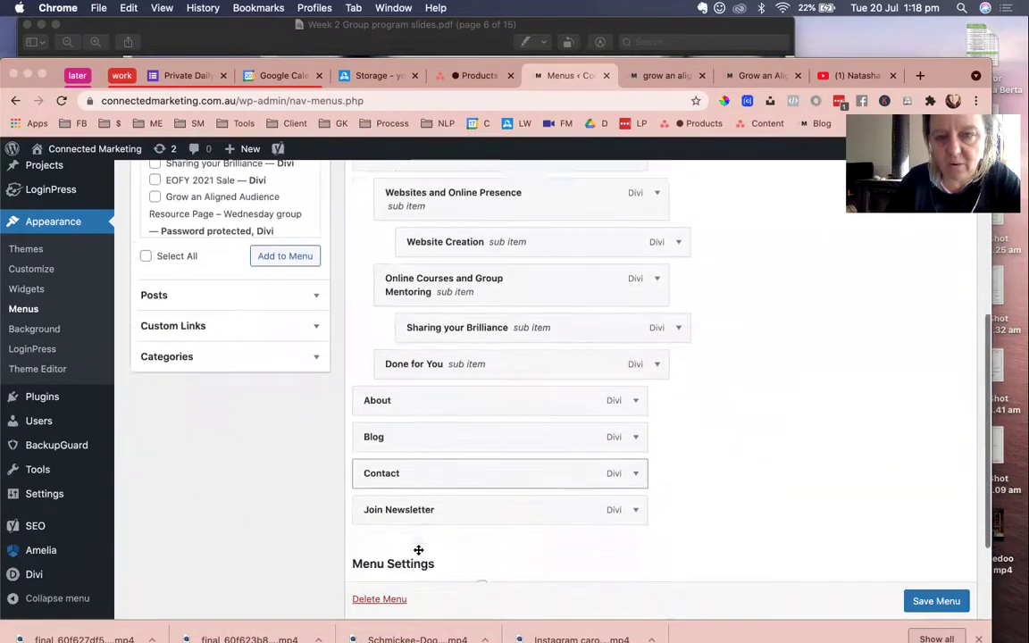
{"action": "scroll", "coordinate": [418, 550], "scroll_direction": "up", "scroll_amount": 5}
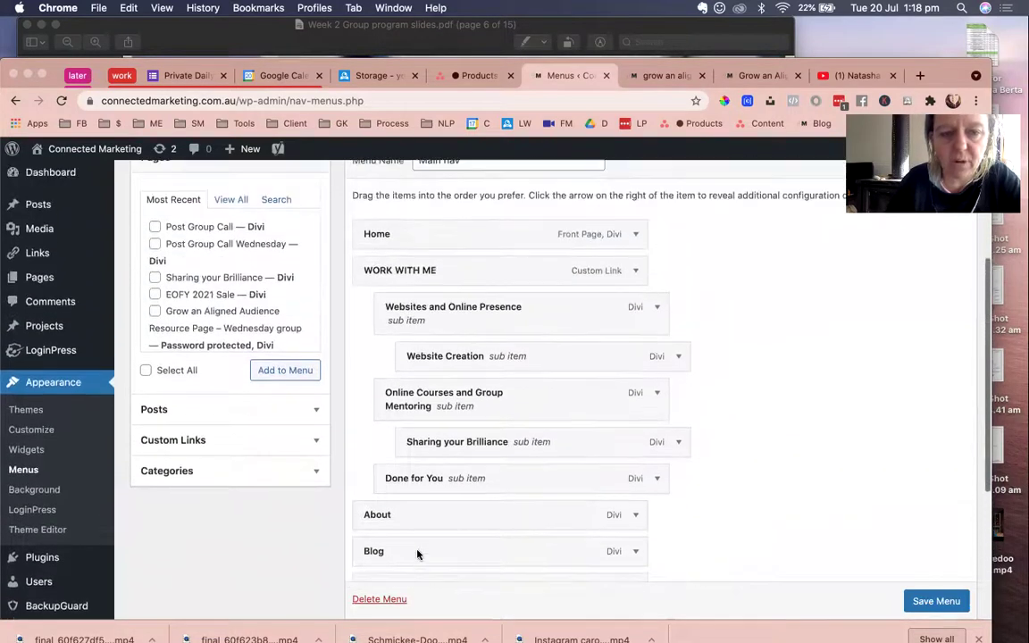
Add a custom link with URL # and link text Donkey to the Main nav menu.
{"action": "scroll", "coordinate": [418, 550], "scroll_direction": "up", "scroll_amount": 2}
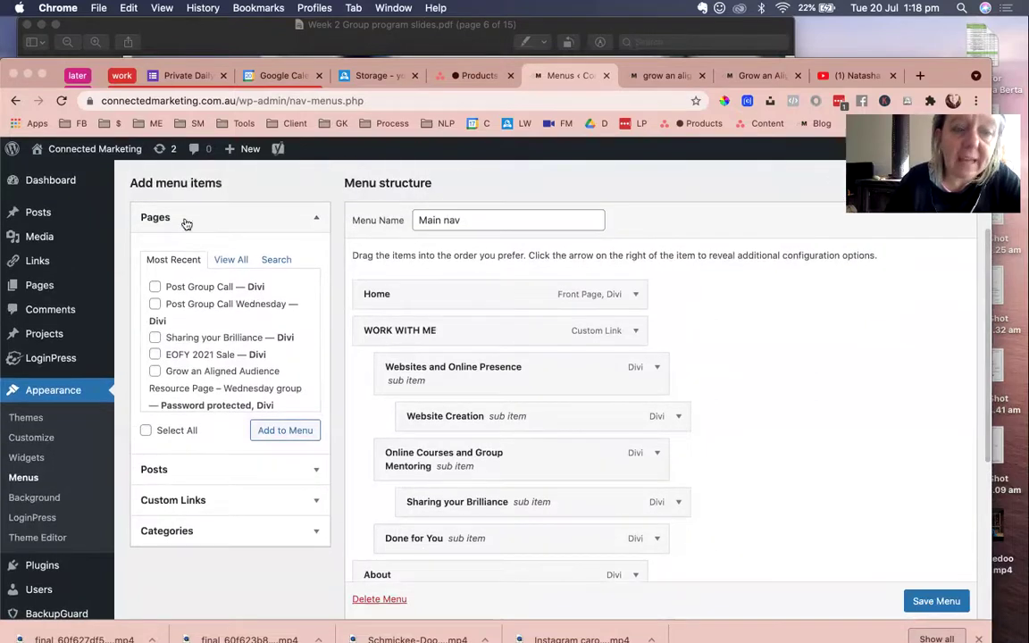
{"action": "left_click", "coordinate": [210, 500]}
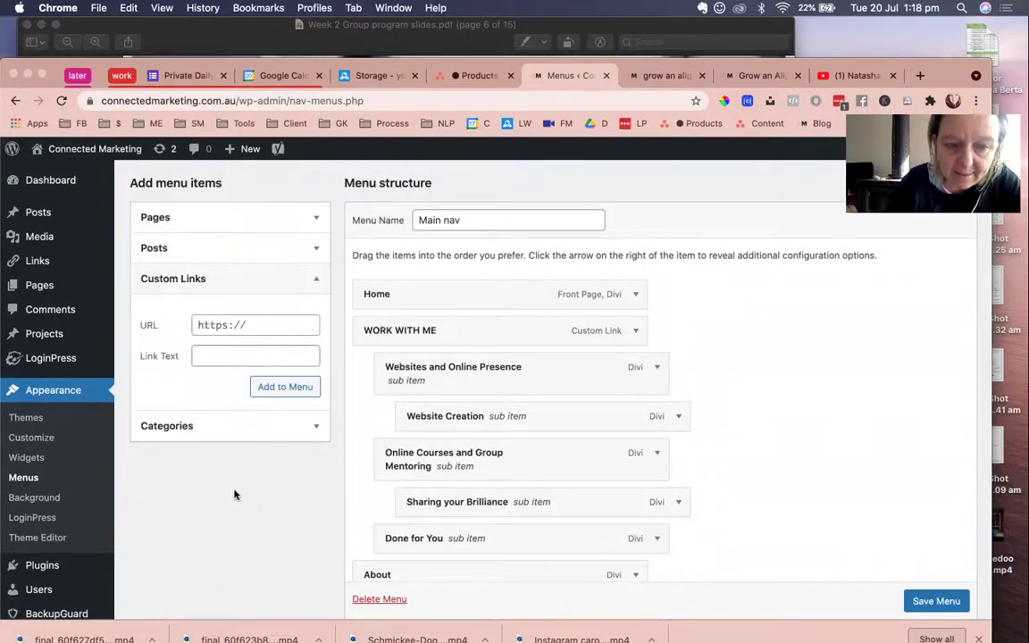
{"action": "left_click", "coordinate": [215, 326]}
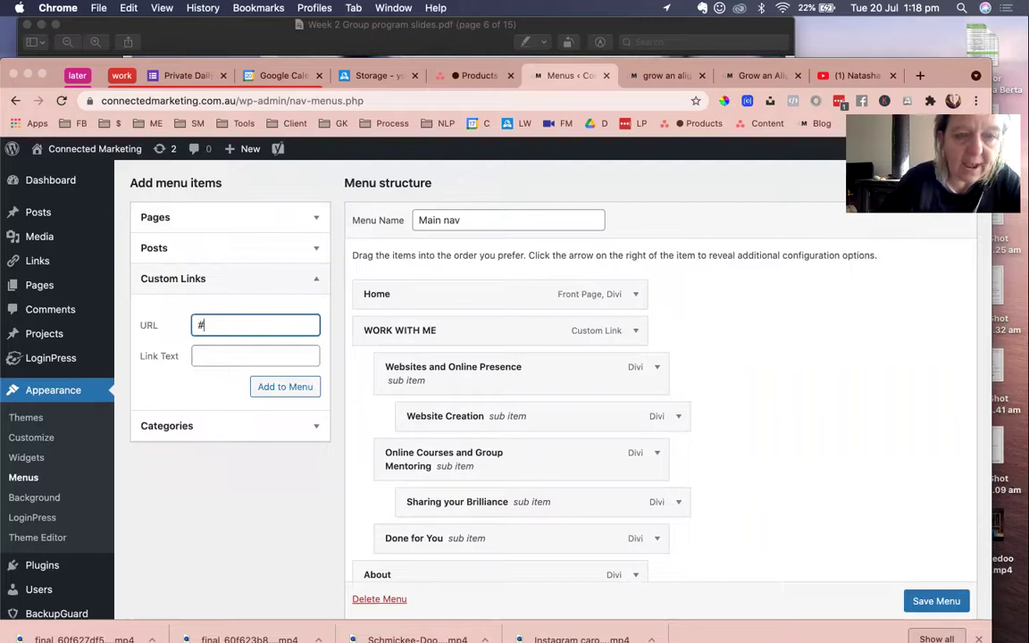
{"action": "left_click", "coordinate": [215, 352]}
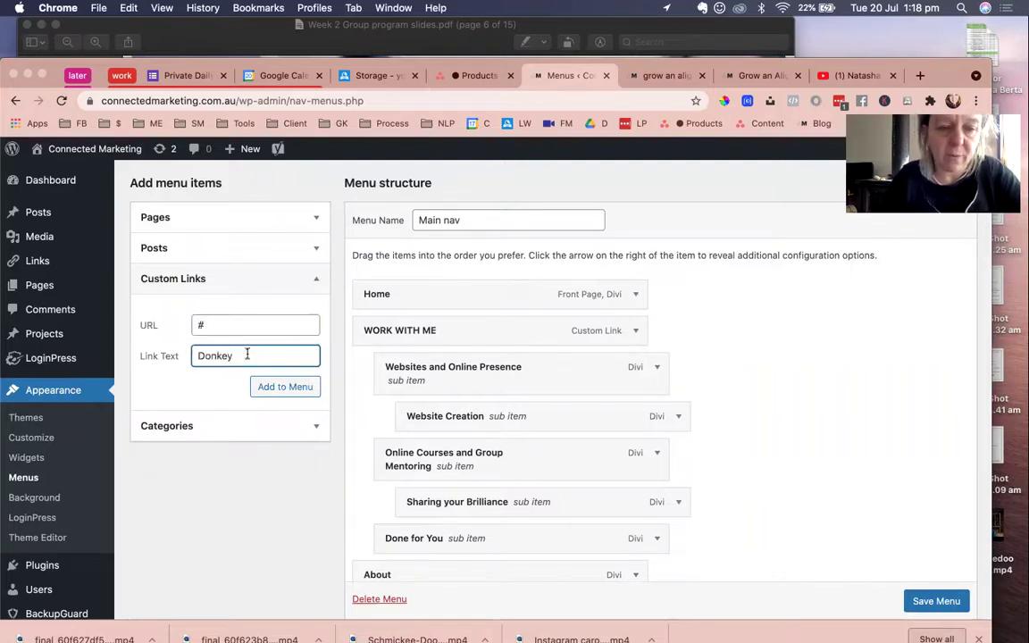
{"action": "left_click", "coordinate": [282, 394]}
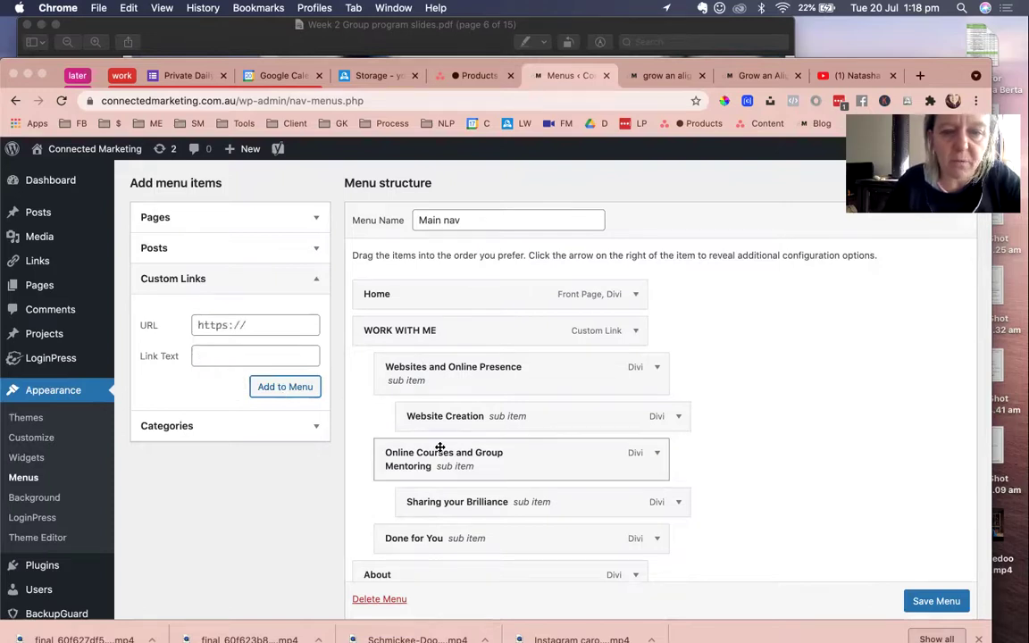
Move Donkey directly below Home and nest WORK WITH ME with its sub-items under it.
{"action": "scroll", "coordinate": [503, 452], "scroll_direction": "down", "scroll_amount": 3}
{"action": "scroll", "coordinate": [440, 446], "scroll_direction": "down", "scroll_amount": 2}
{"action": "left_click_drag", "start_coordinate": [389, 548], "coordinate": [391, 346]}
{"action": "mouse_move", "coordinate": [397, 385]}
{"action": "left_mouse_down"}
{"action": "mouse_move", "coordinate": [395, 393]}
{"action": "mouse_move", "coordinate": [406, 381]}
{"action": "left_mouse_up"}
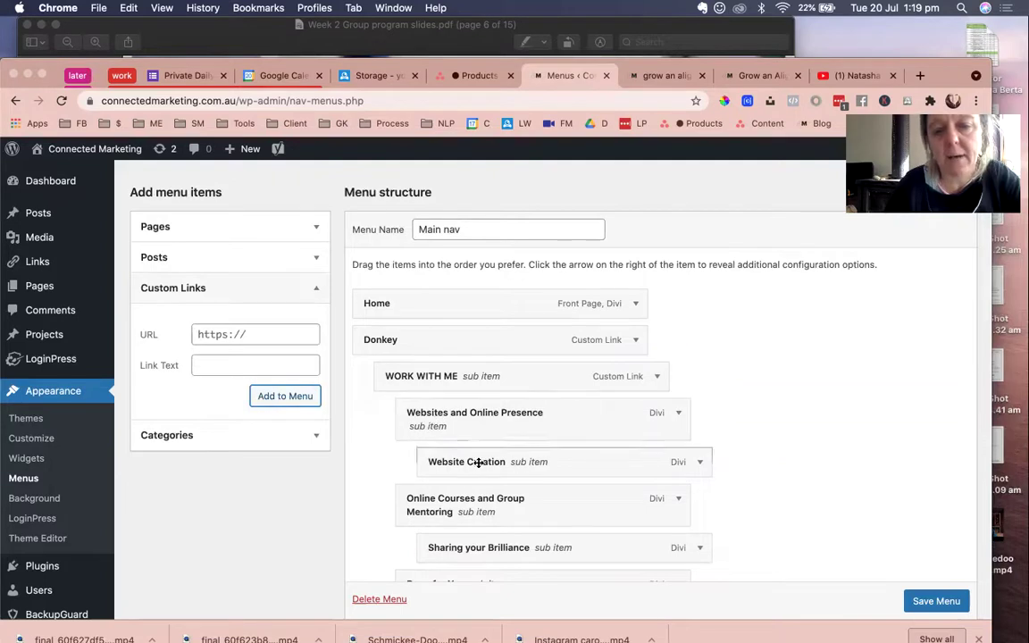
{"action": "scroll", "coordinate": [485, 498], "scroll_direction": "down", "scroll_amount": 1}
{"action": "scroll", "coordinate": [486, 498], "scroll_direction": "up", "scroll_amount": 1}
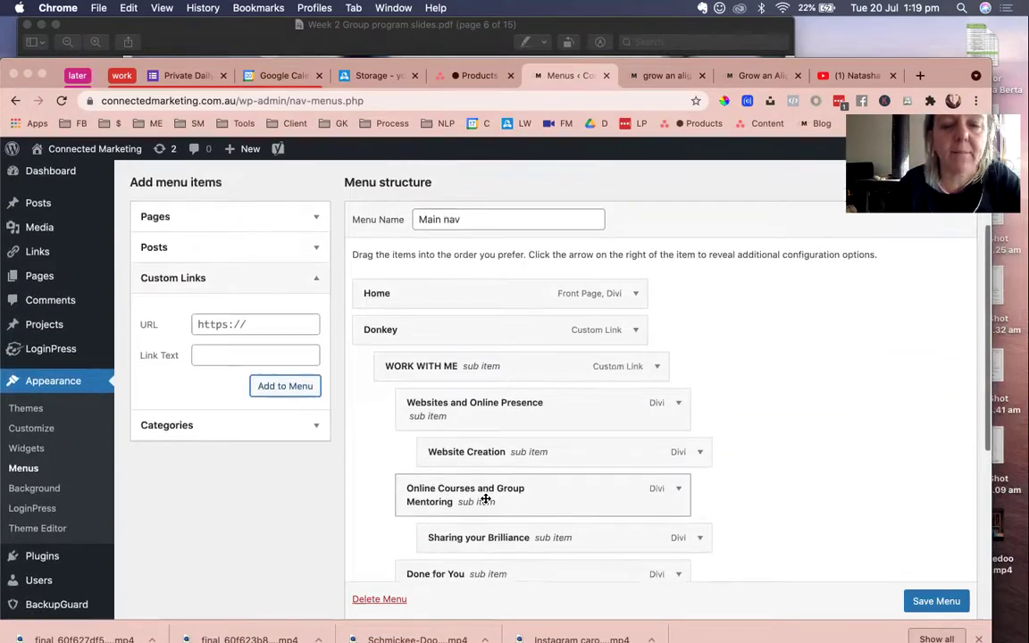
Remove the Donkey item from the Main nav menu structure.
{"action": "left_click", "coordinate": [635, 331]}
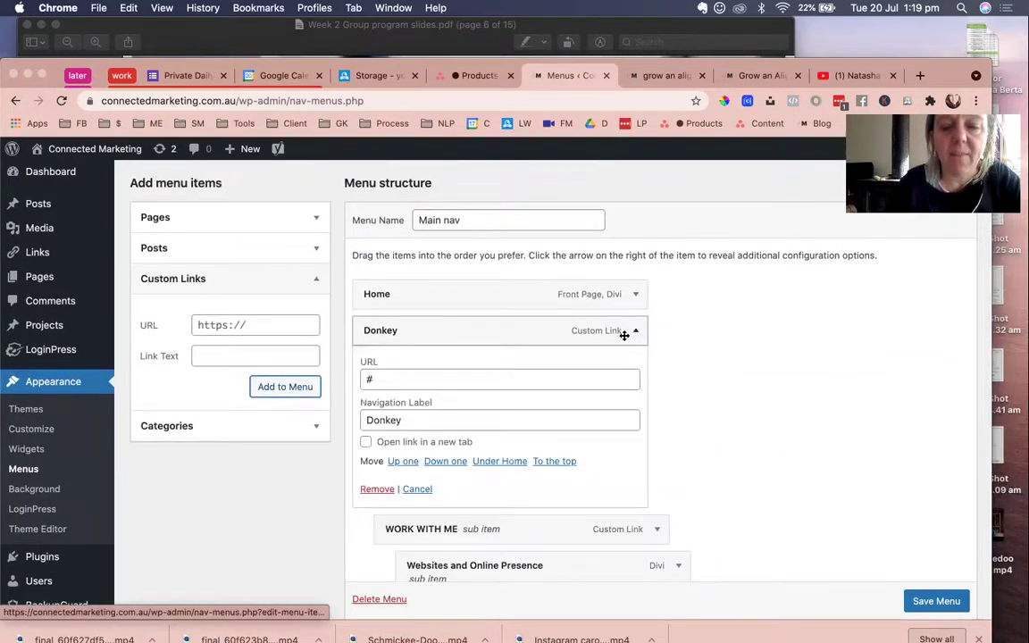
{"action": "left_click", "coordinate": [373, 487]}
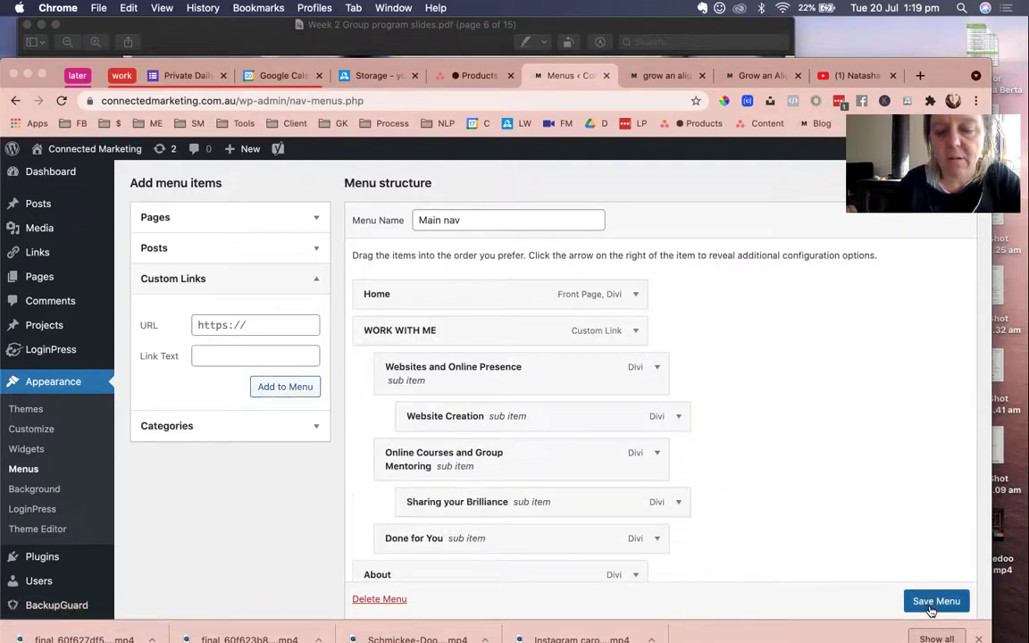
{"action": "scroll", "coordinate": [444, 366], "scroll_direction": "up", "scroll_amount": 3}
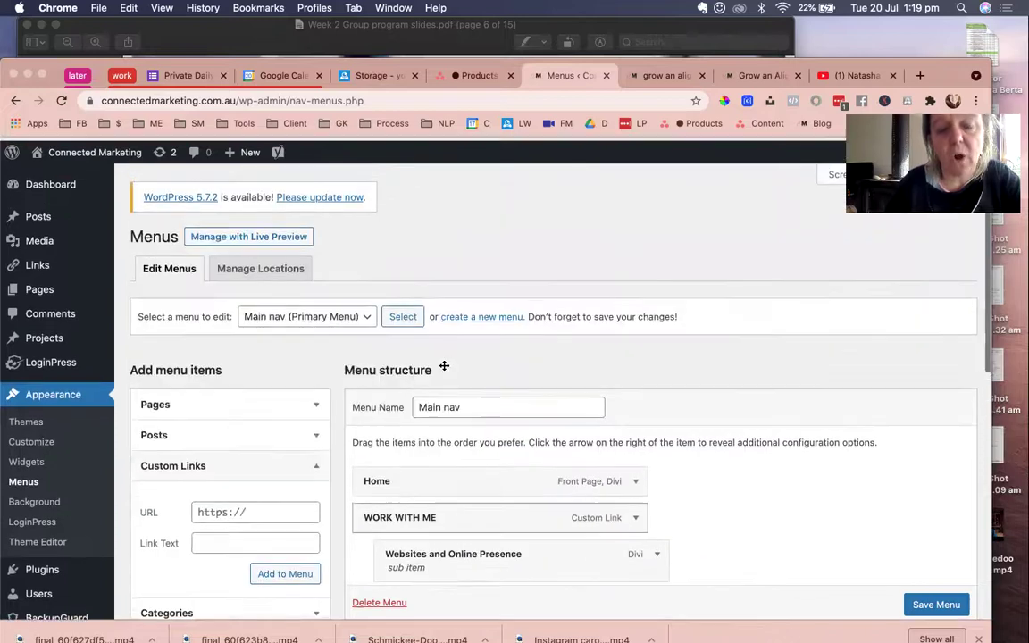